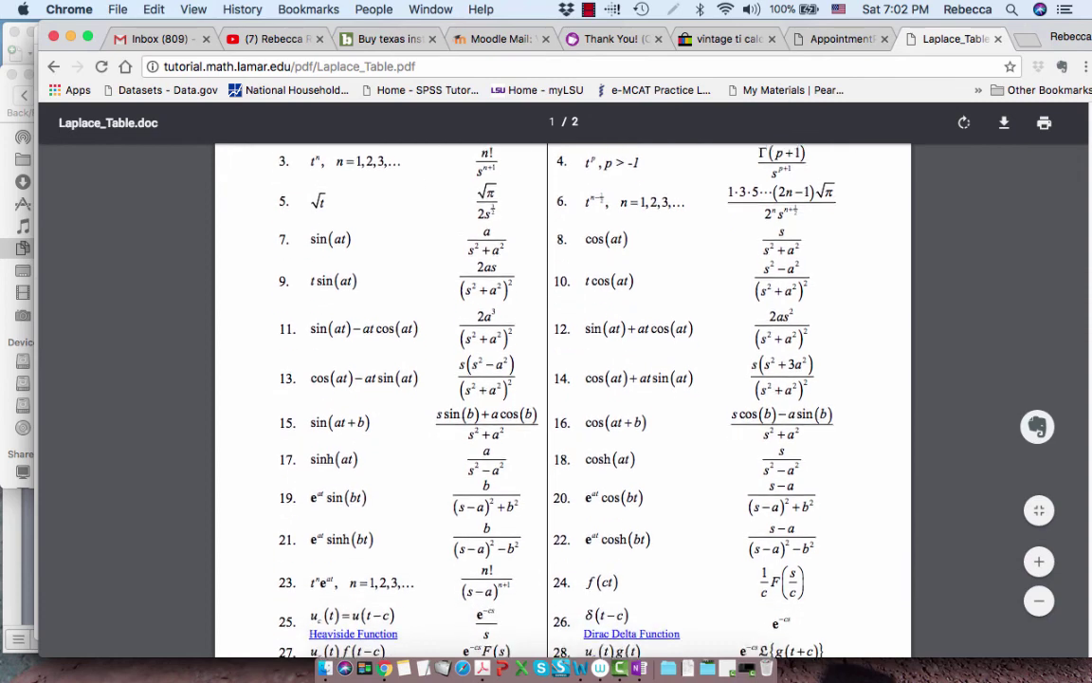
# Switch from the Laplace table to the OneNote Problem 7 page and handwrite i = -90te^(-6t) below C = 5/18.
pyautogui.scroll(-1, 563, 398)
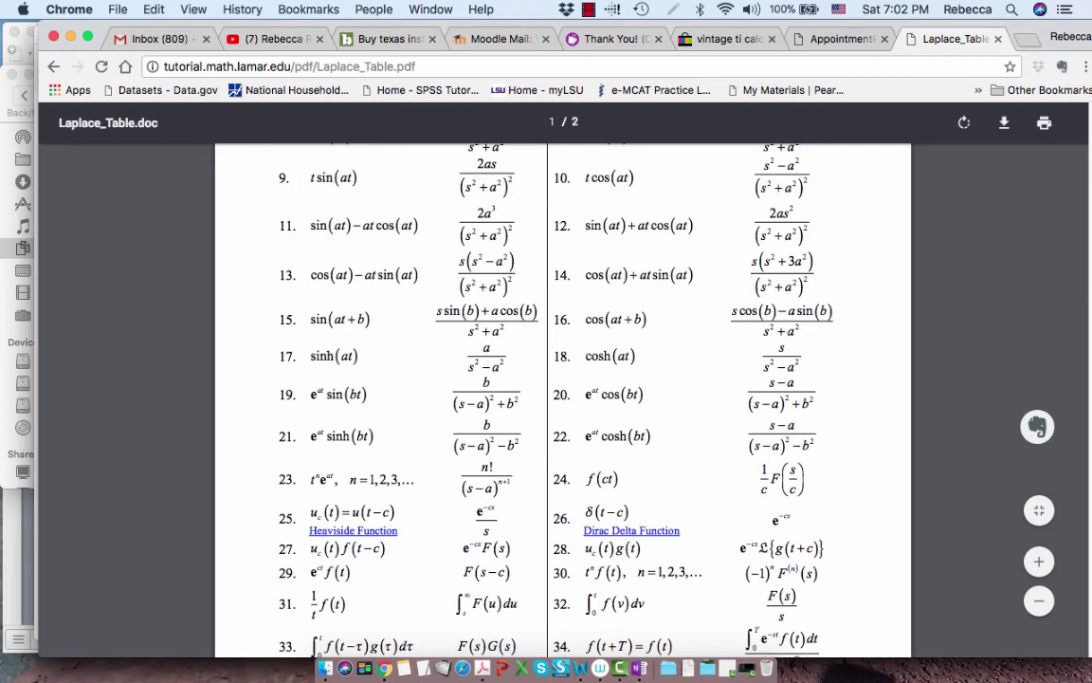
pyautogui.press('super+Tab')
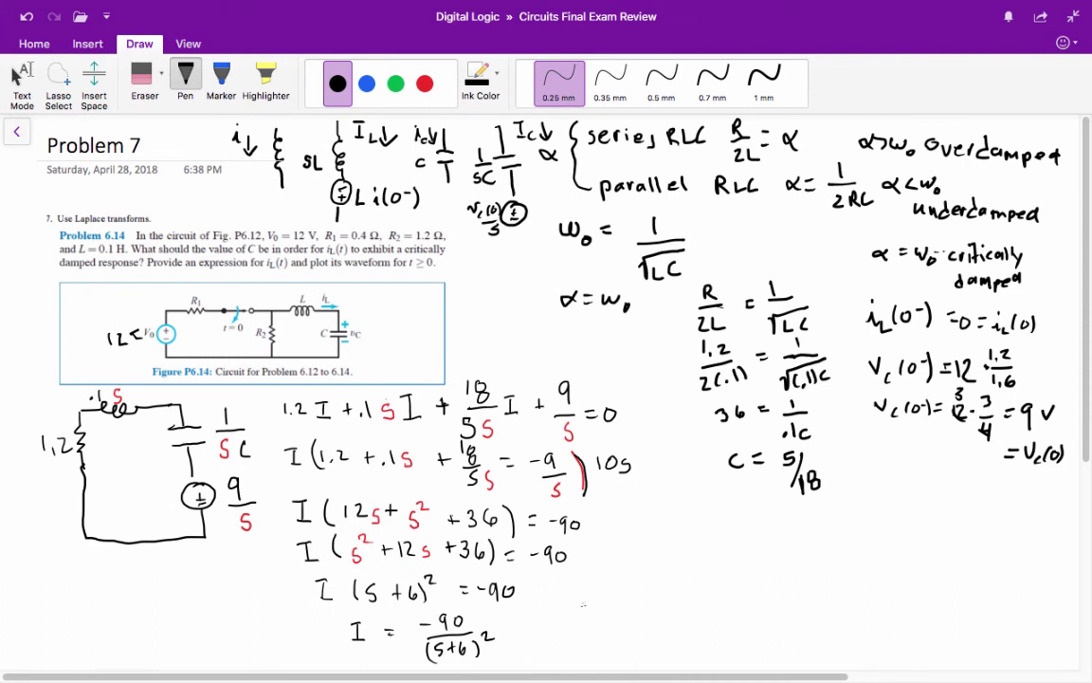
pyautogui.moveTo(673, 525)
pyautogui.mouseDown()
pyautogui.moveTo(678, 538)
pyautogui.moveTo(700, 524)
pyautogui.mouseUp()
pyautogui.moveTo(689, 531); pyautogui.dragTo(700, 532)
pyautogui.moveTo(740, 522)
pyautogui.mouseDown()
pyautogui.moveTo(737, 538)
pyautogui.moveTo(748, 523)
pyautogui.moveTo(774, 541)
pyautogui.moveTo(776, 529)
pyautogui.moveTo(792, 541)
pyautogui.moveTo(801, 523)
pyautogui.moveTo(826, 519)
pyautogui.mouseUp()
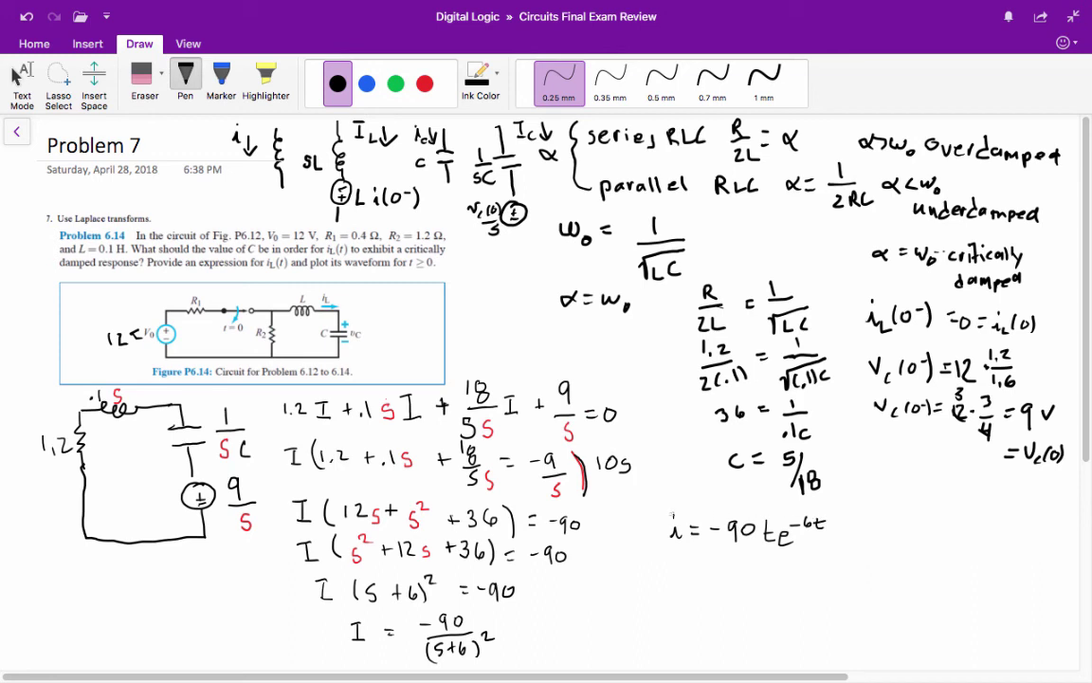
pyautogui.moveTo(654, 510)
pyautogui.mouseDown()
pyautogui.moveTo(798, 501)
pyautogui.moveTo(838, 524)
pyautogui.moveTo(811, 558)
pyautogui.moveTo(668, 567)
pyautogui.moveTo(648, 531)
pyautogui.moveTo(661, 510)
pyautogui.mouseUp()
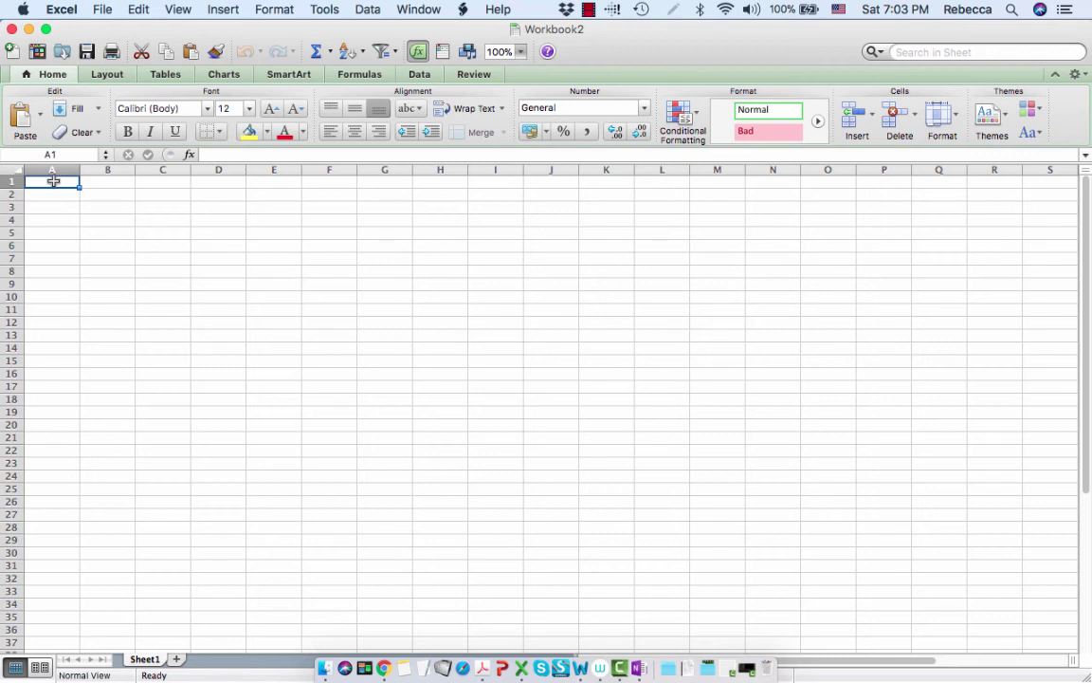
# Enter 0 in A1 and 0.01 in A2 of a blank Excel worksheet.
pyautogui.write('0')
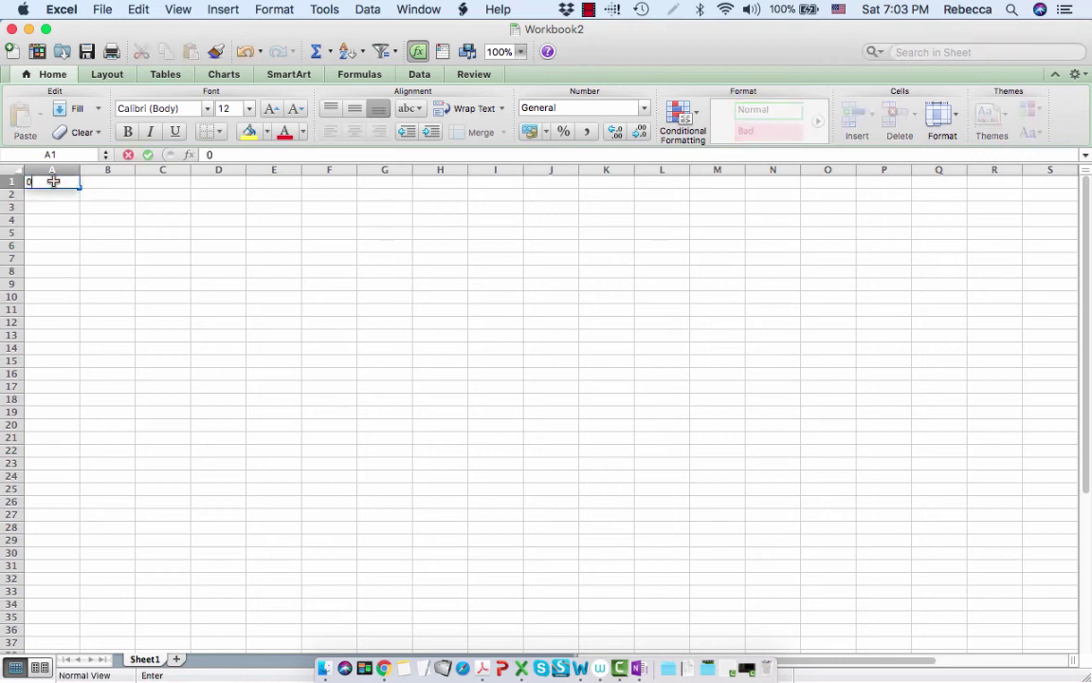
pyautogui.press('Return')
pyautogui.write('0.01')
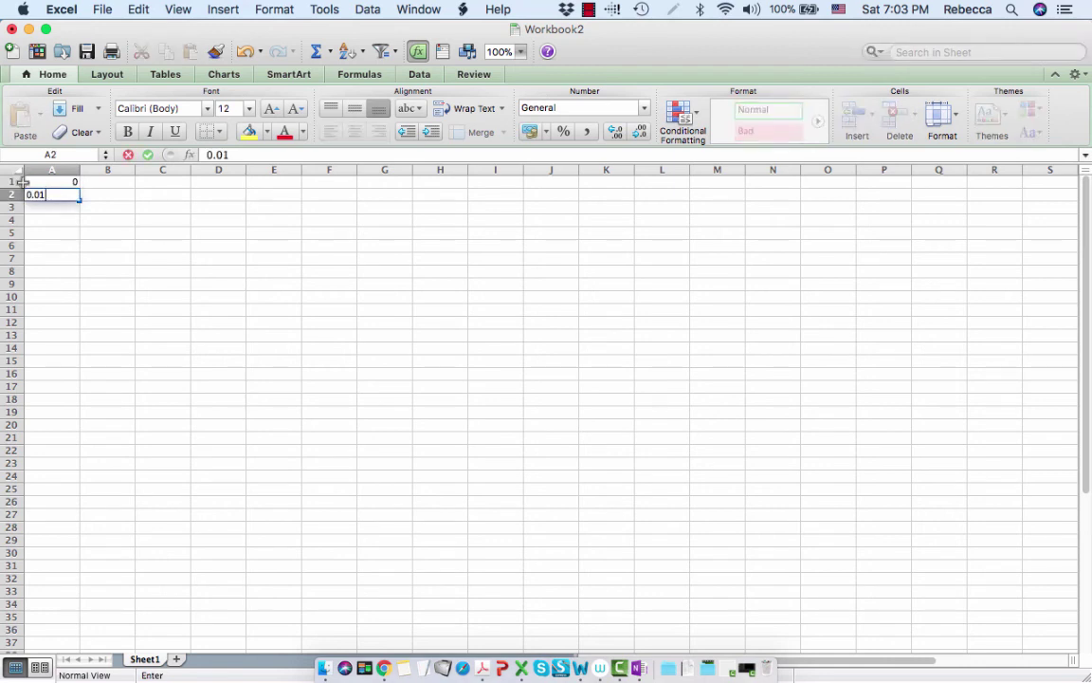
# Fill the 0.01-increment series from A1:A2 down column A to 2.19 in row 220.
pyautogui.click(55, 180)
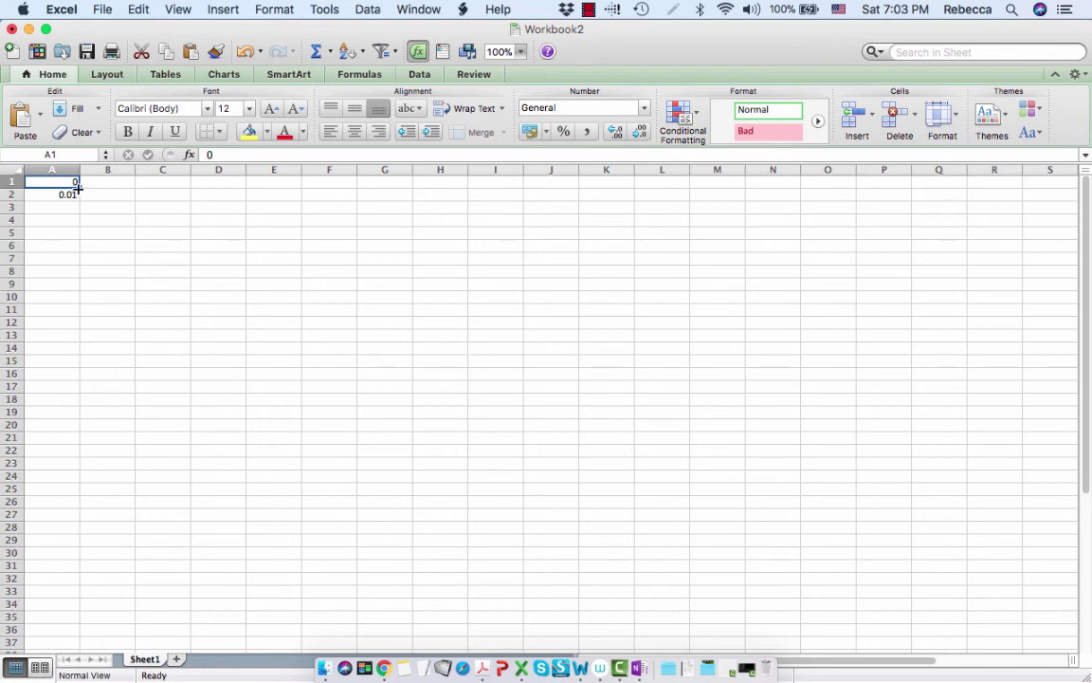
pyautogui.hscroll(1, 78, 188)
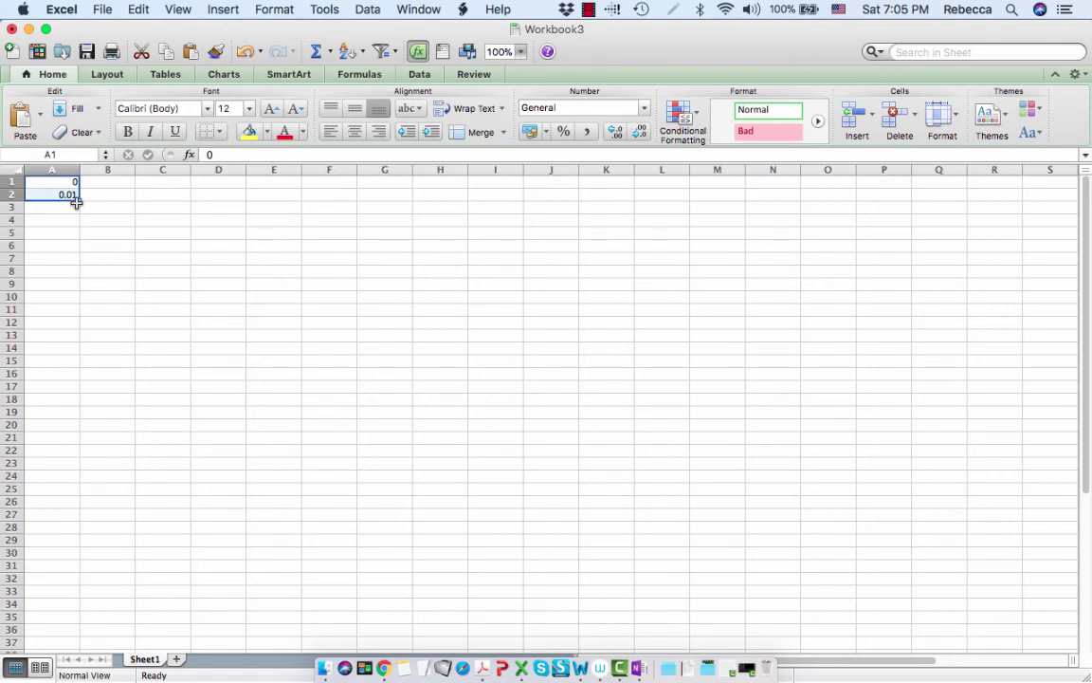
pyautogui.moveTo(75, 206); pyautogui.dragTo(77, 214)
pyautogui.click(63, 182)
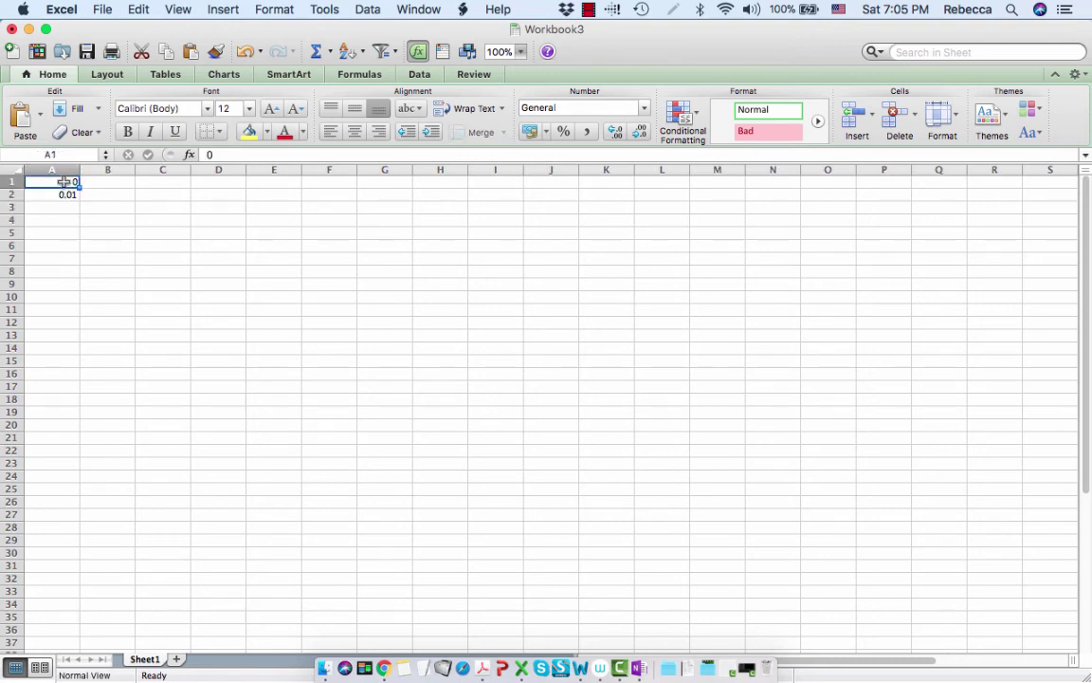
pyautogui.hotkey('shift', 'Down')
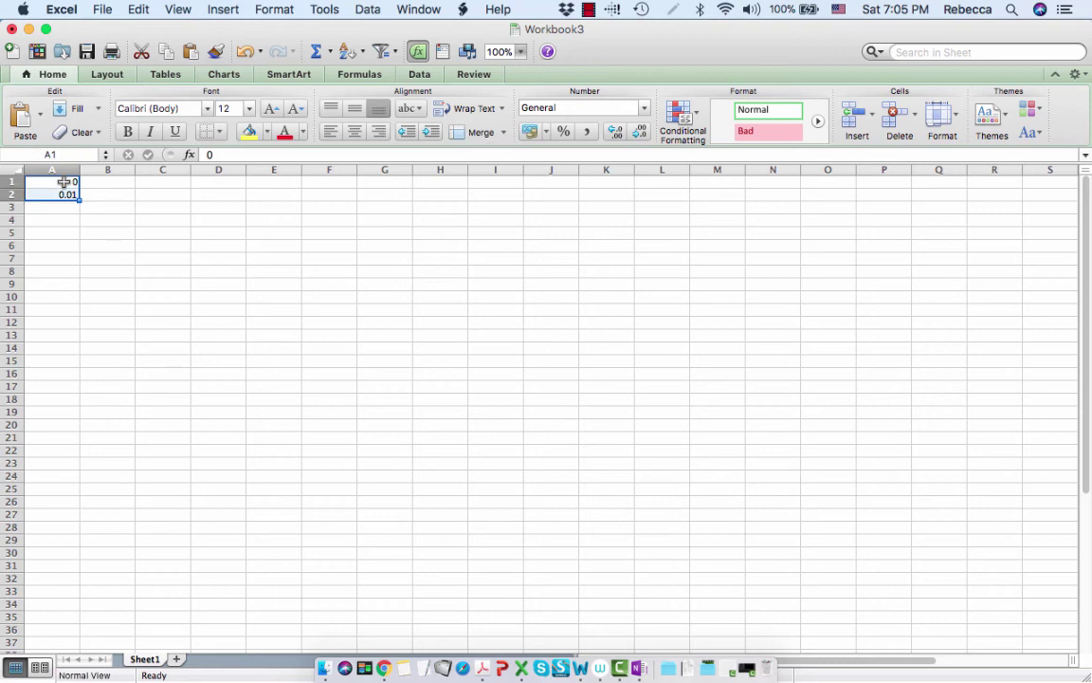
pyautogui.moveTo(80, 200); pyautogui.dragTo(114, 676)
pyautogui.hotkey('ctrl', 'Home')
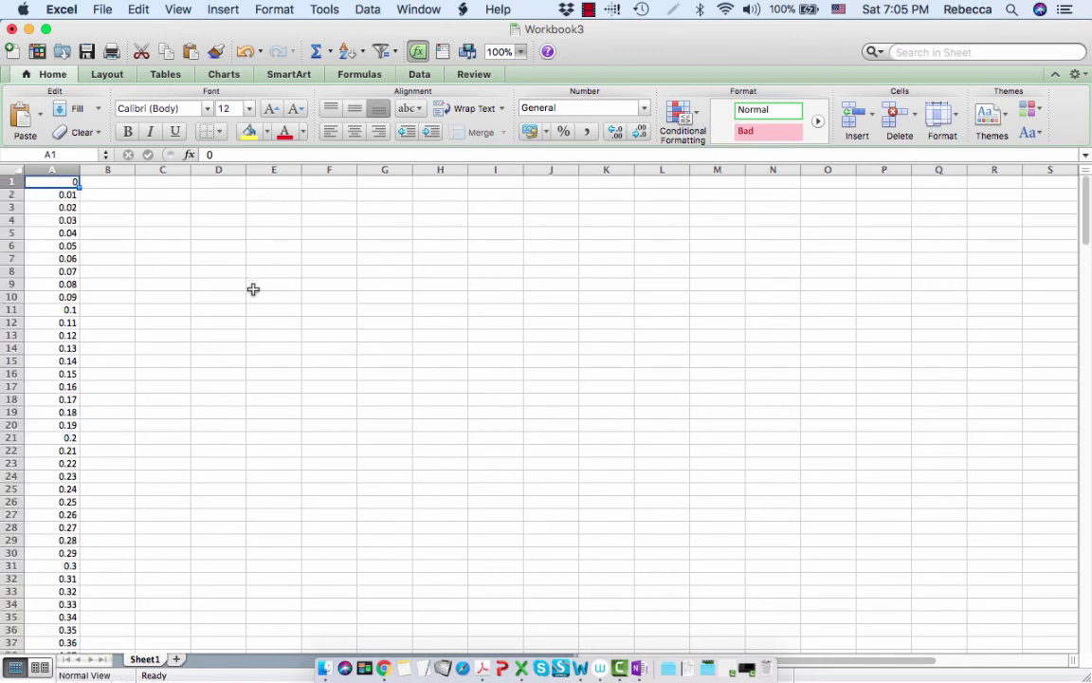
# Clear the column A values above 2, from A202 through A219.
pyautogui.scroll(-5, 73, 517)
pyautogui.scroll(-20, 73, 519)
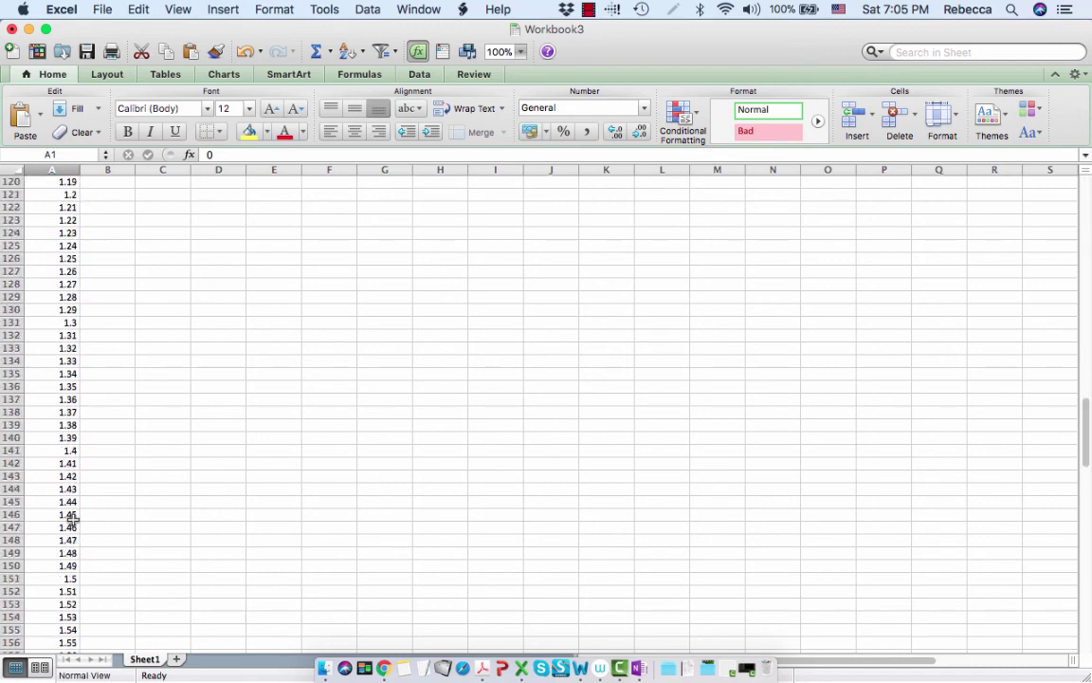
pyautogui.scroll(-12, 73, 520)
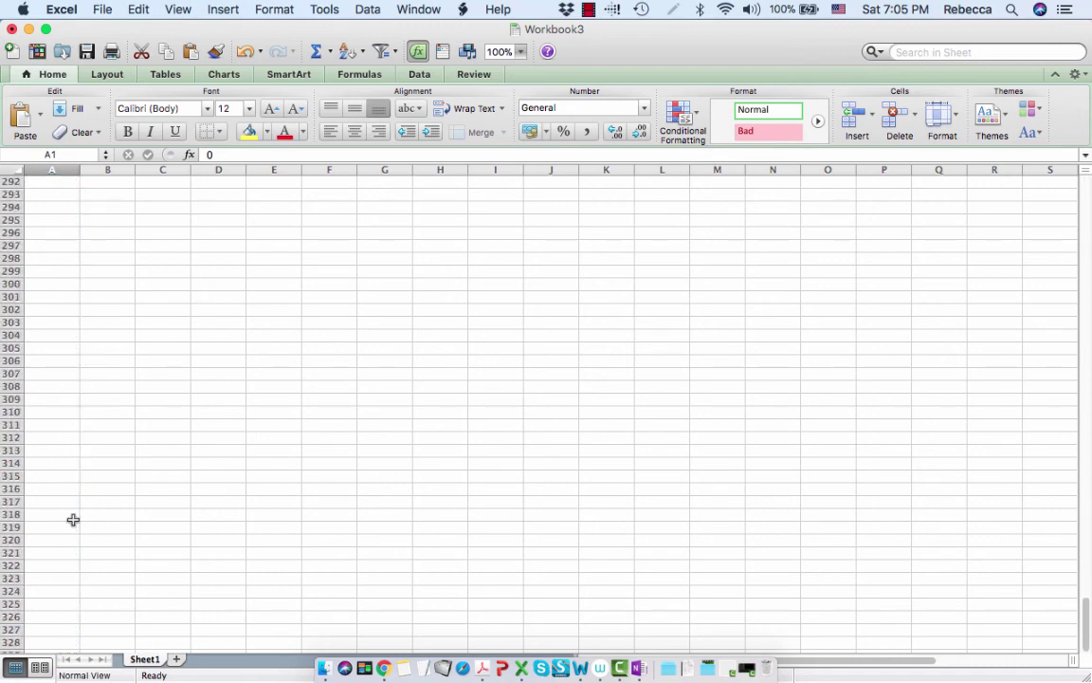
pyautogui.scroll(3, 73, 519)
pyautogui.scroll(20, 73, 520)
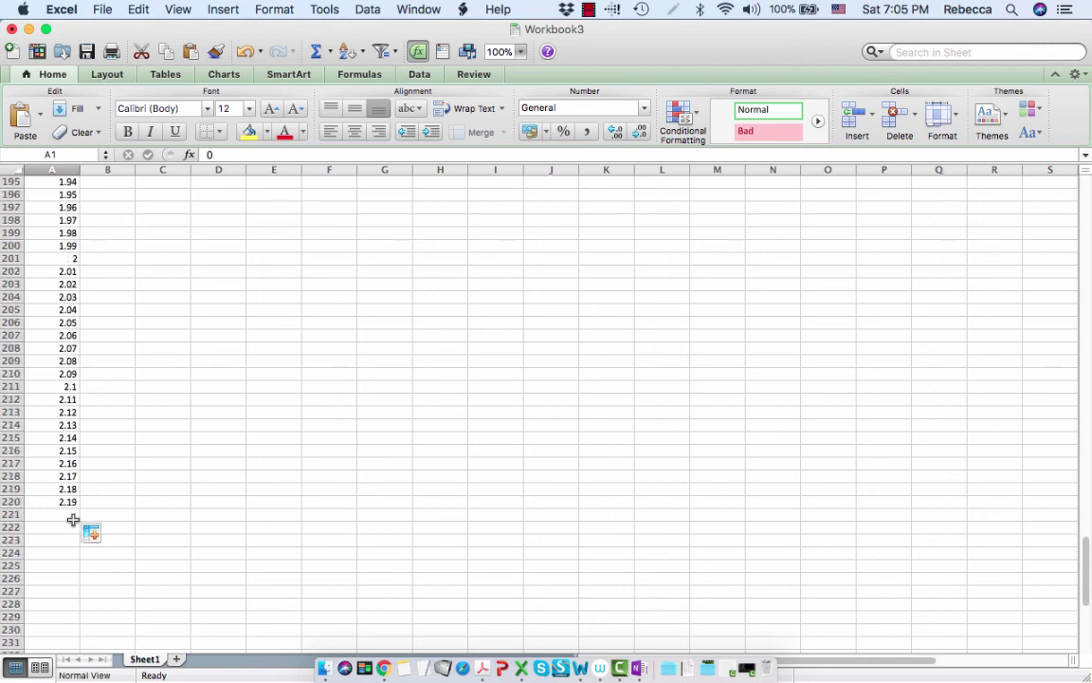
pyautogui.scroll(8, 64, 524)
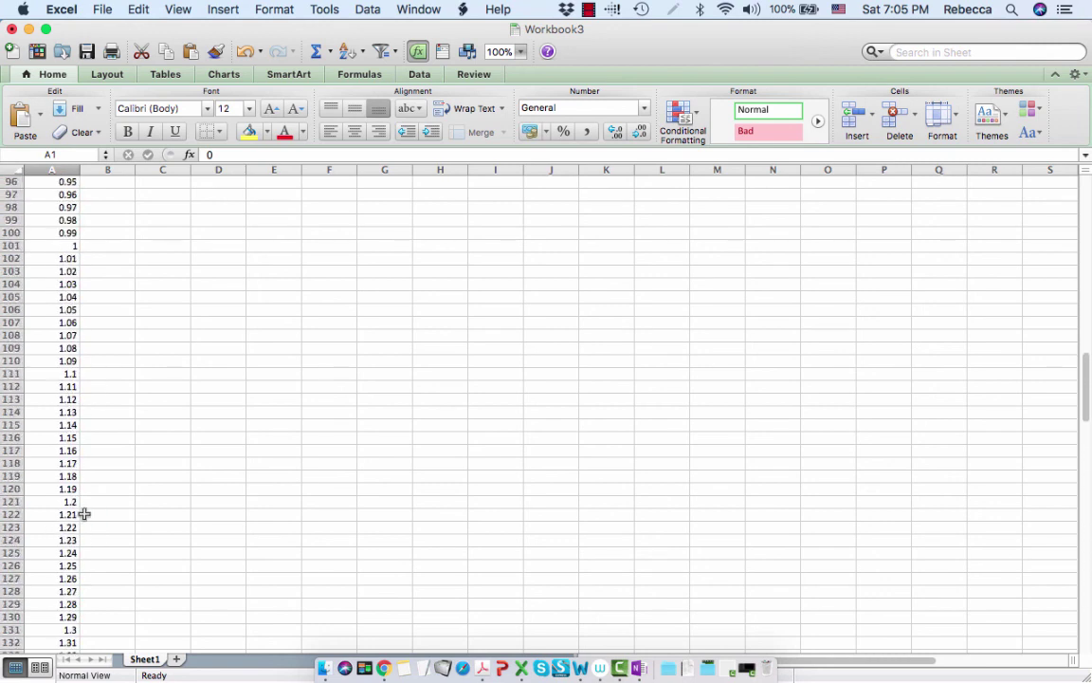
pyautogui.scroll(-2, 81, 526)
pyautogui.scroll(-10, 80, 533)
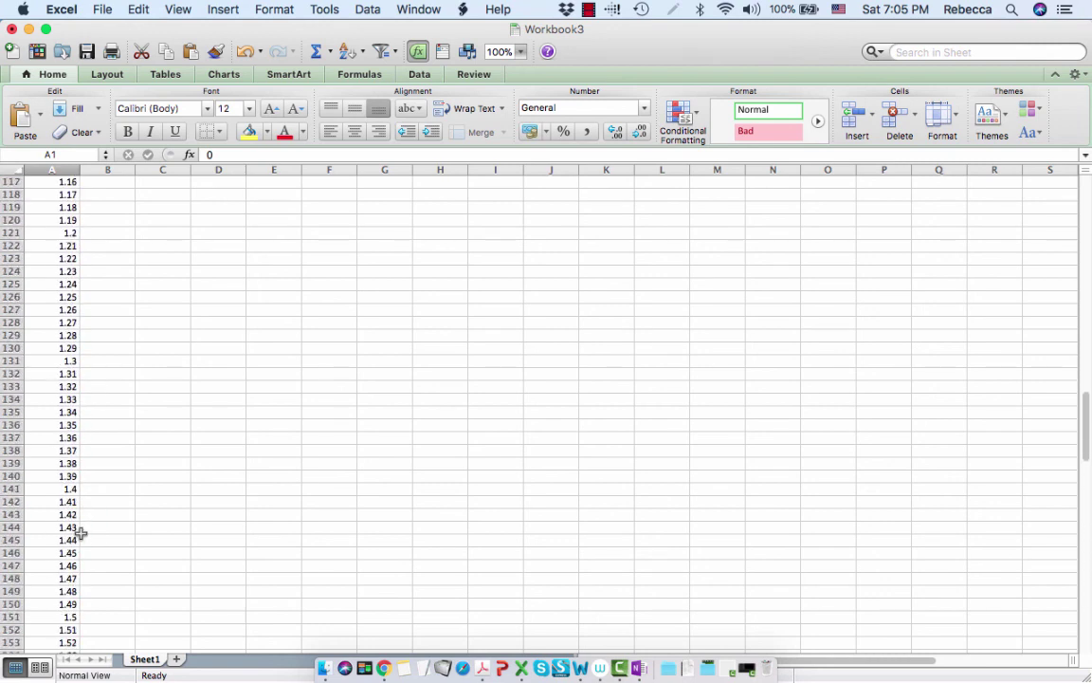
pyautogui.scroll(-8, 80, 533)
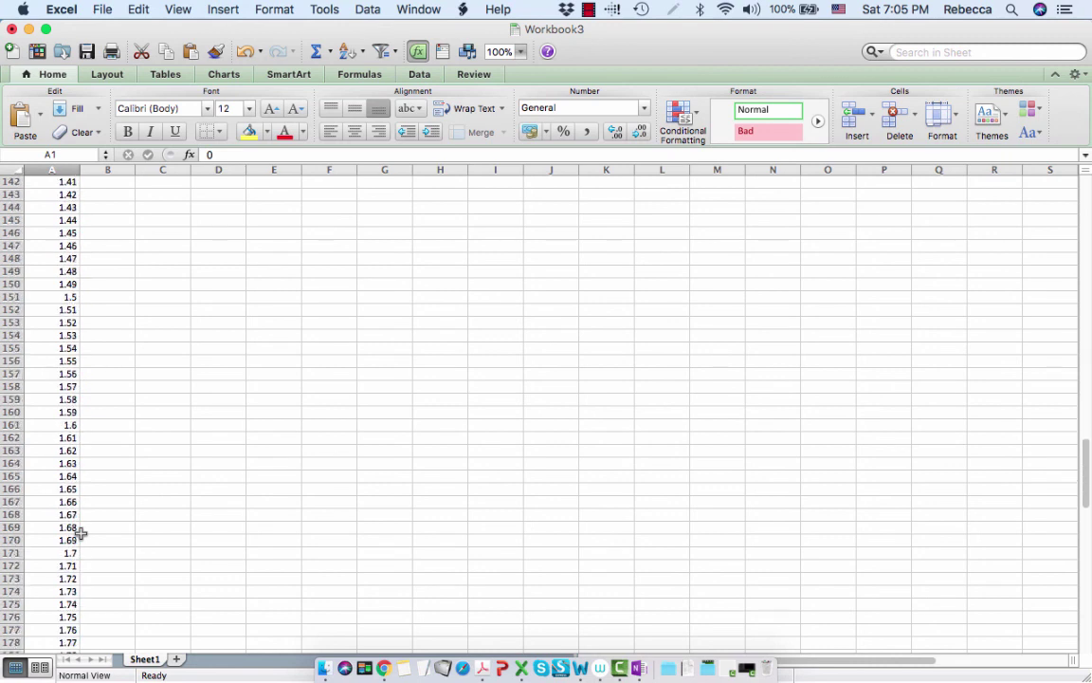
pyautogui.scroll(-4, 80, 534)
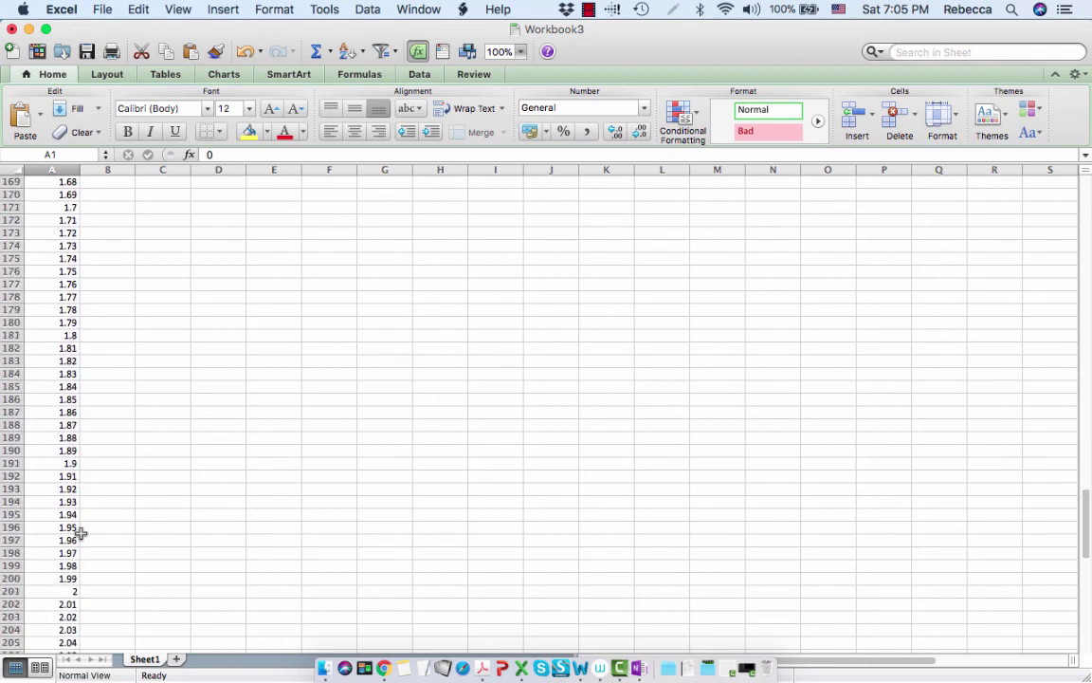
pyautogui.click(69, 565)
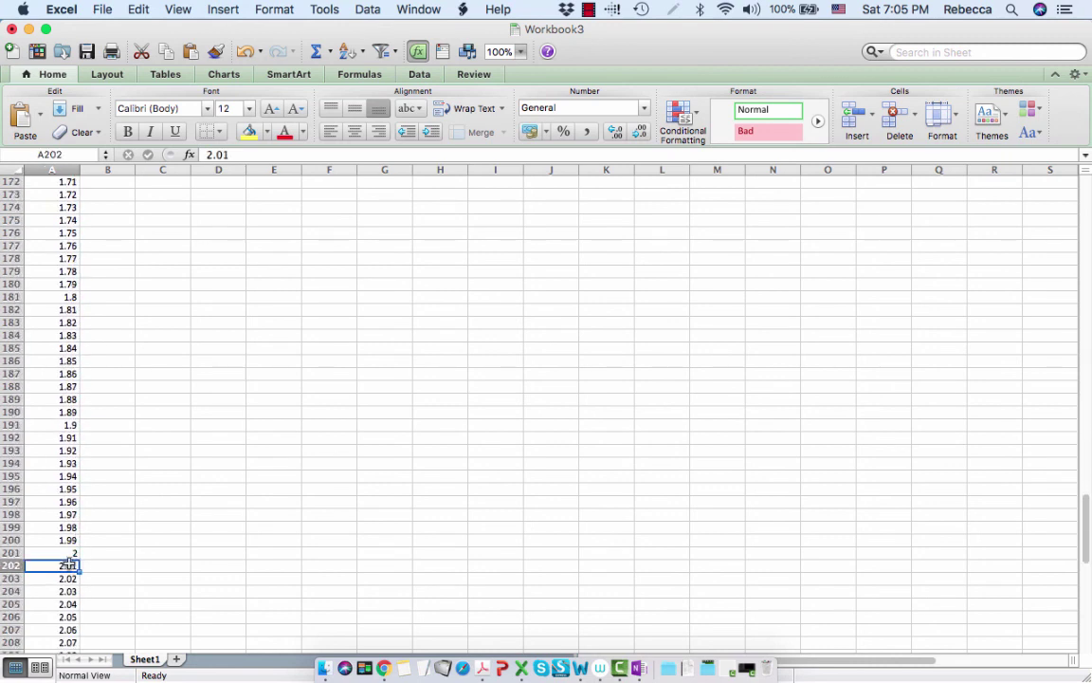
pyautogui.press('BackSpace')
pyautogui.press('Return')
pyautogui.press('BackSpace')
pyautogui.press('Return')
pyautogui.press('BackSpace')
pyautogui.press('Return')
pyautogui.press('BackSpace')
pyautogui.press('Return')
pyautogui.press('BackSpace')
pyautogui.press('Return')
pyautogui.press('BackSpace')
pyautogui.press('Return')
pyautogui.press('BackSpace')
pyautogui.press('Return')
pyautogui.press('BackSpace')
pyautogui.press('Return')
pyautogui.press('BackSpace')
pyautogui.press('Return')
pyautogui.press('BackSpace')
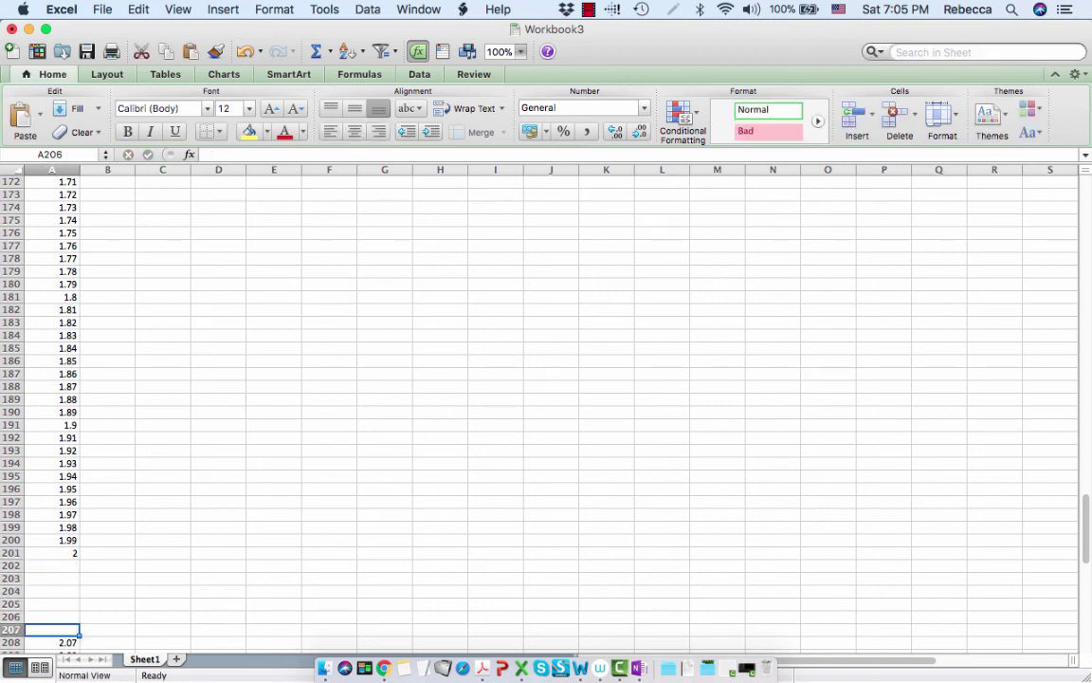
pyautogui.press('Return')
pyautogui.press('BackSpace')
pyautogui.press('Return')
pyautogui.press('BackSpace')
pyautogui.press('Return')
pyautogui.press('BackSpace')
pyautogui.press('Return')
pyautogui.press('BackSpace')
pyautogui.press('Return')
pyautogui.press('BackSpace')
pyautogui.press('Return')
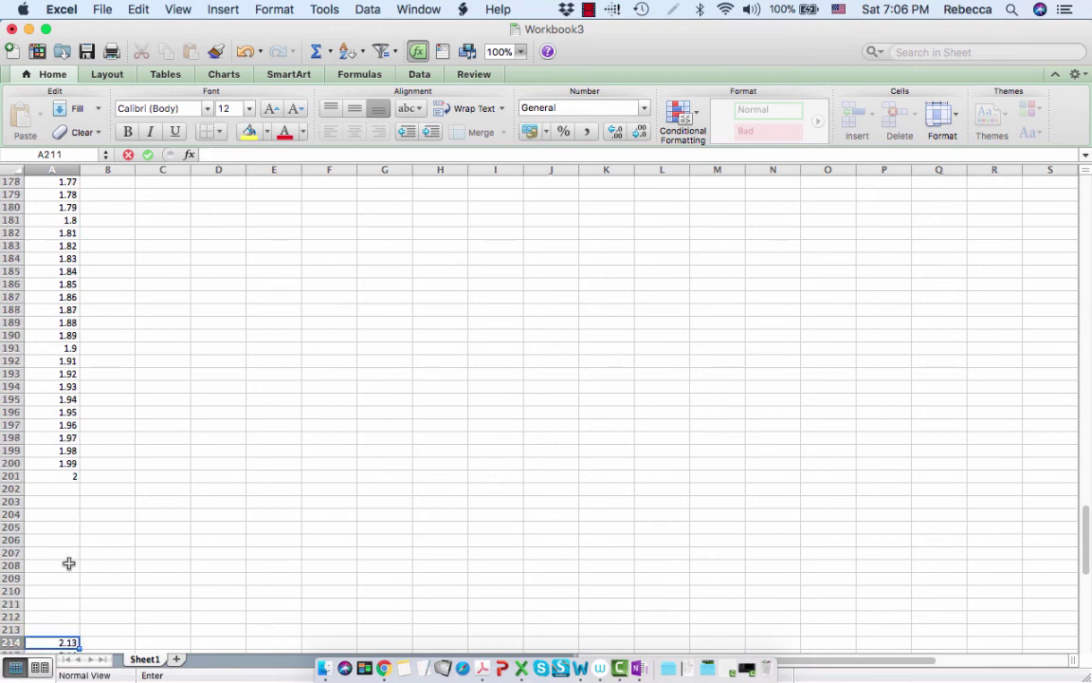
pyautogui.press('BackSpace')
pyautogui.press('Return')
pyautogui.press('BackSpace')
pyautogui.press('Return')
pyautogui.press('Return')
pyautogui.press('BackSpace')
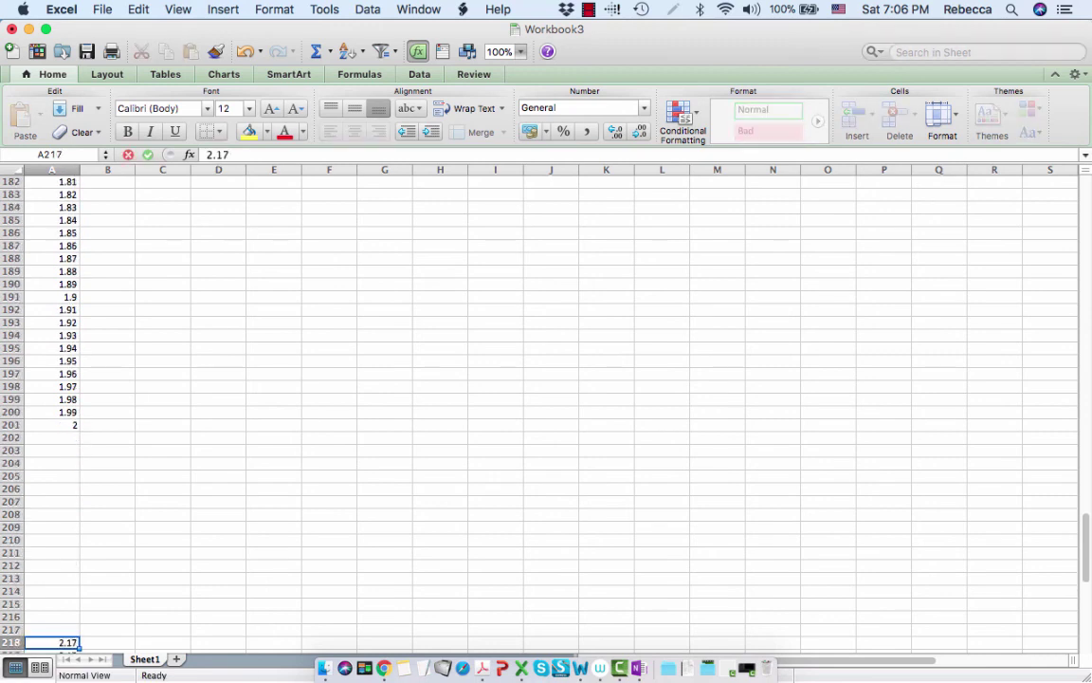
pyautogui.press('Up')
pyautogui.press('BackSpace')
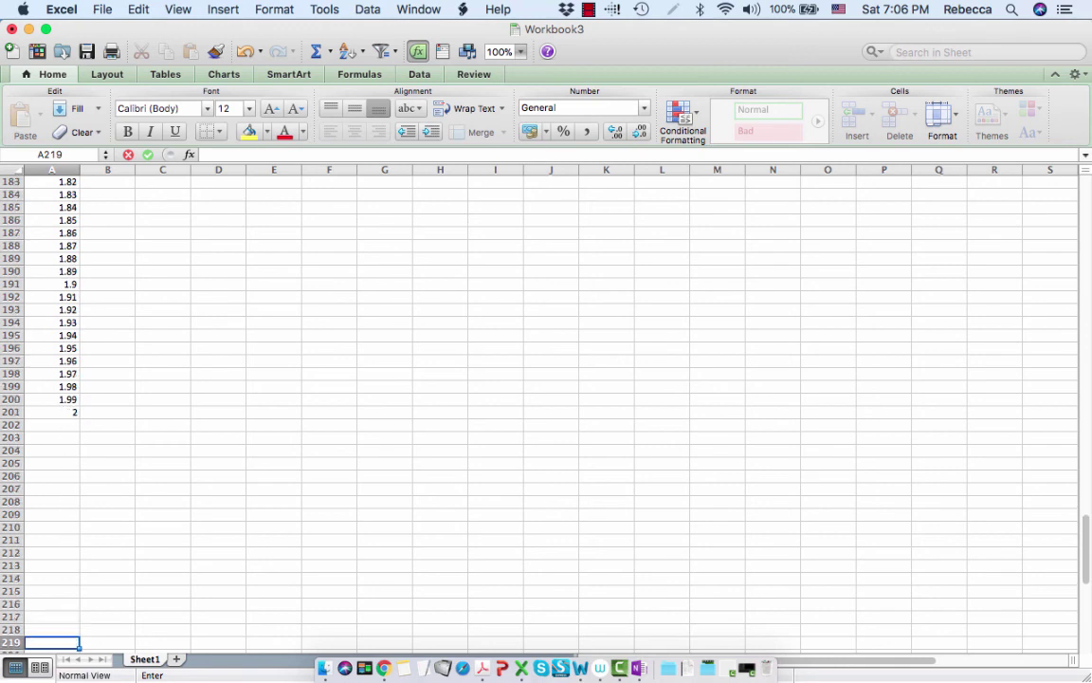
# Enter the formula =A1*-90*EXP(-6*A1) in B1 and fill it down column B to row 209.
pyautogui.scroll(20, 73, 408)
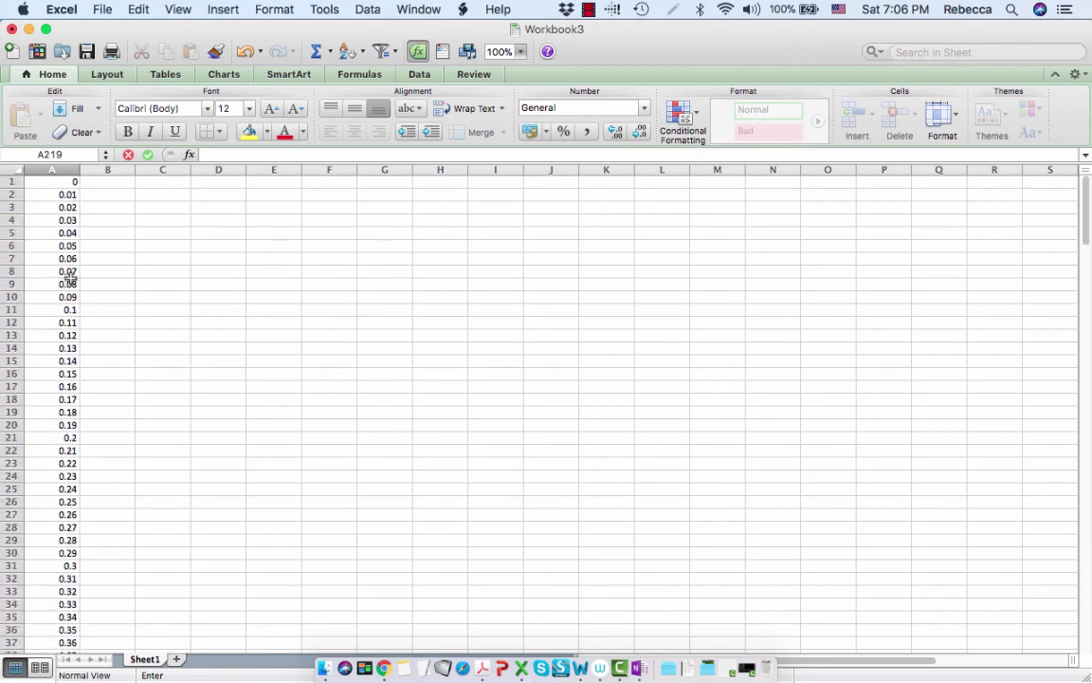
pyautogui.click(88, 181)
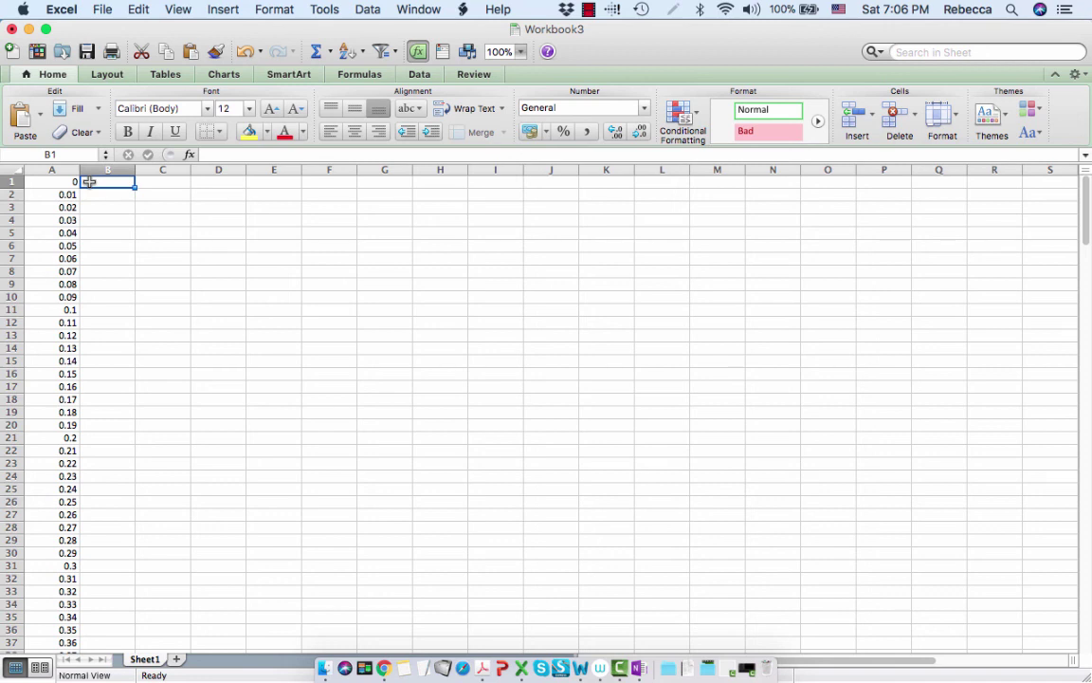
pyautogui.write('=')
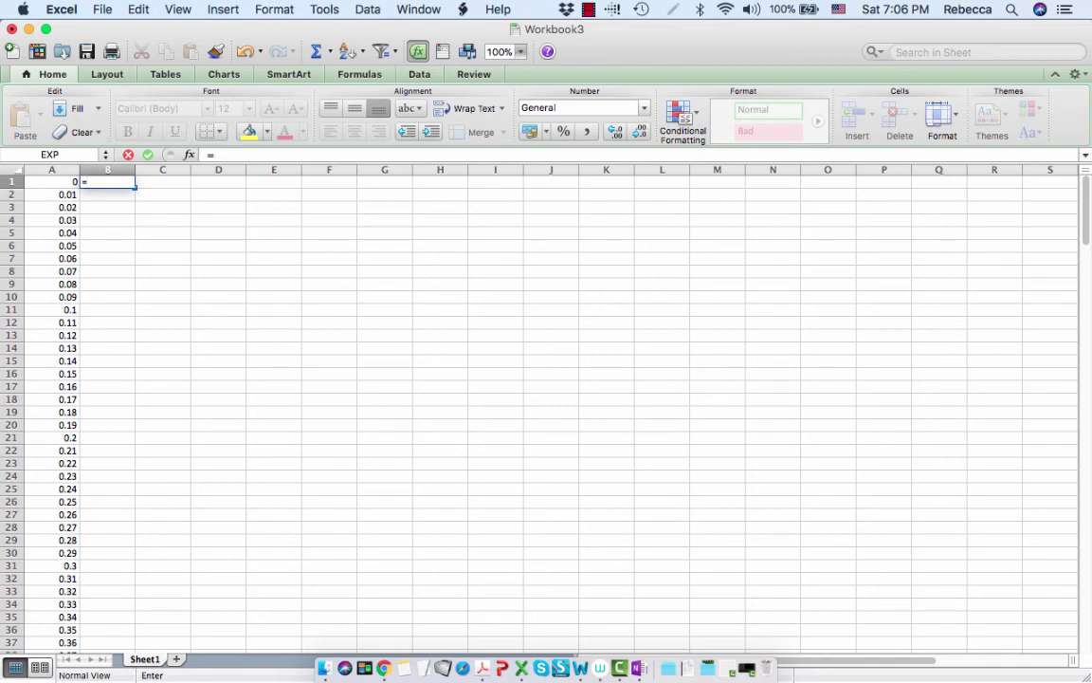
pyautogui.click(62, 181)
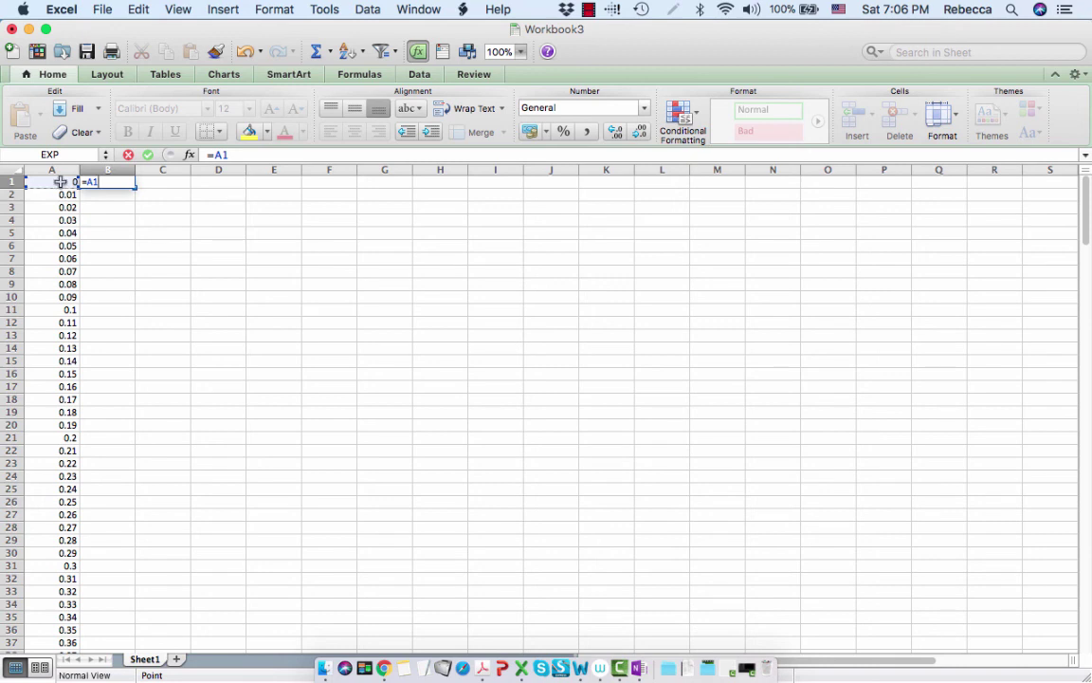
pyautogui.write('*-90*ex')
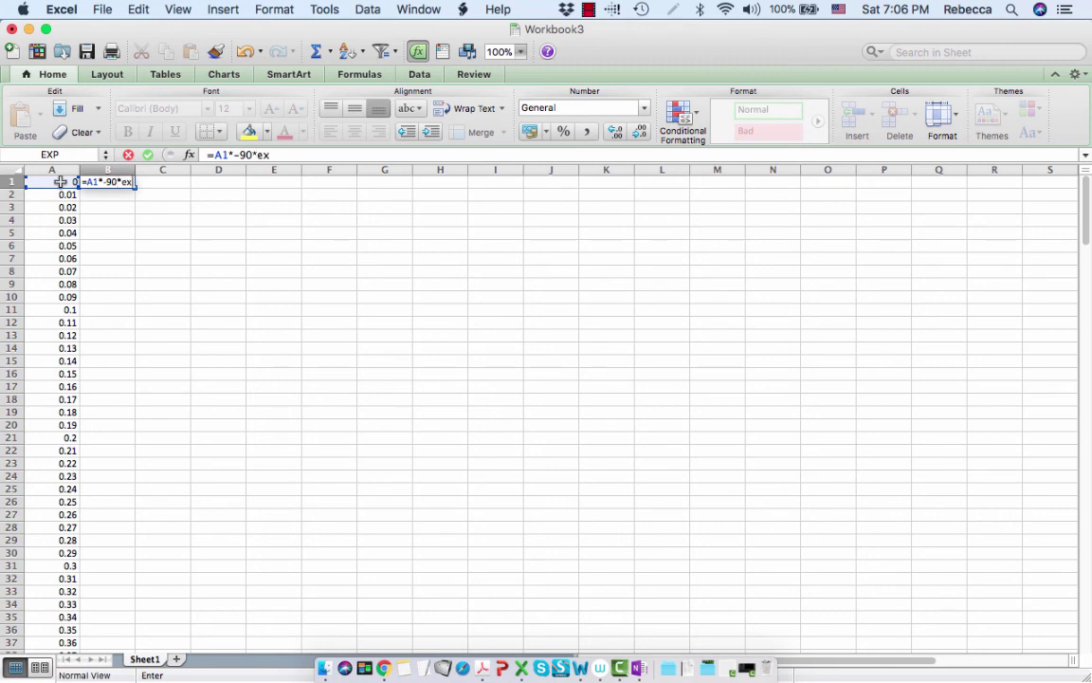
pyautogui.write('p(')
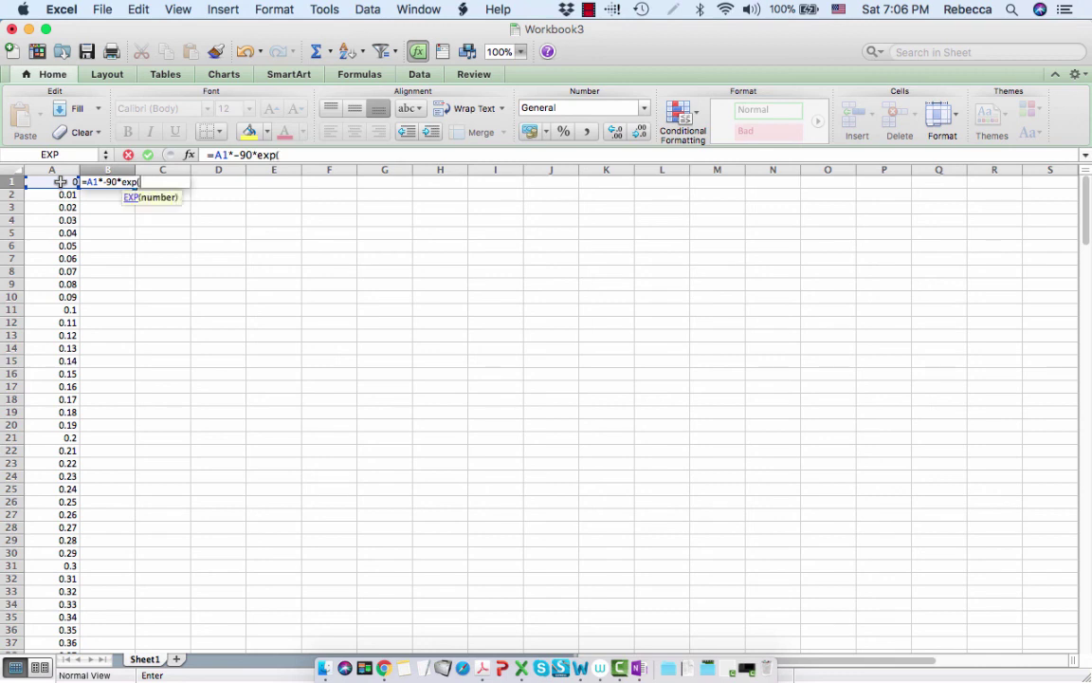
pyautogui.write('-6*')
pyautogui.click(53, 182)
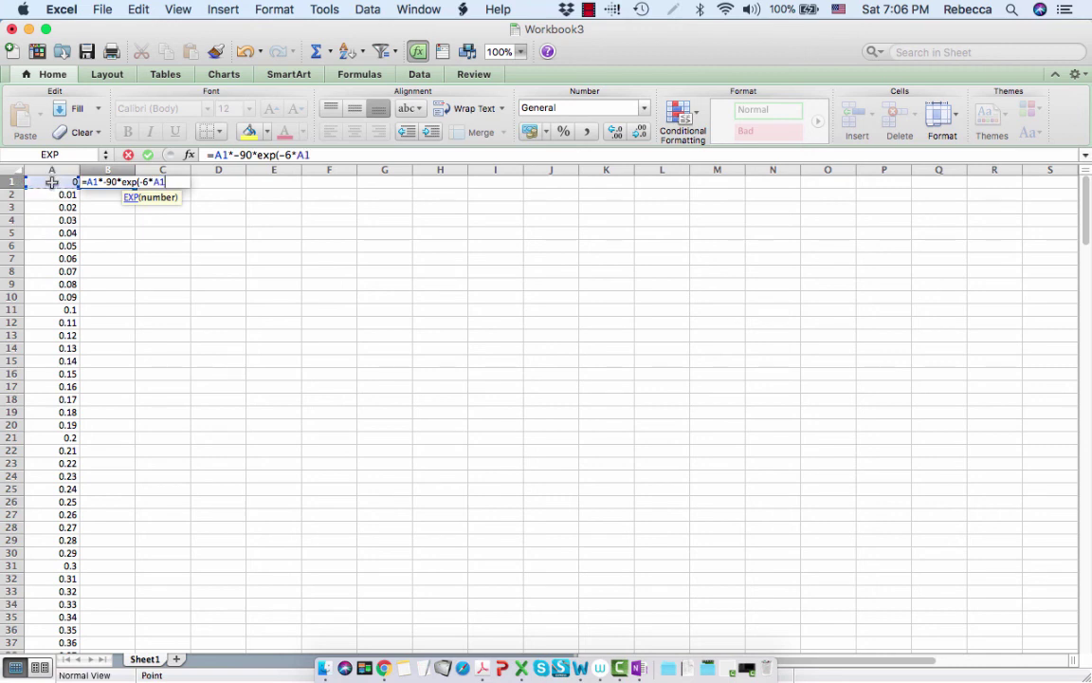
pyautogui.write(')')
pyautogui.press('Return')
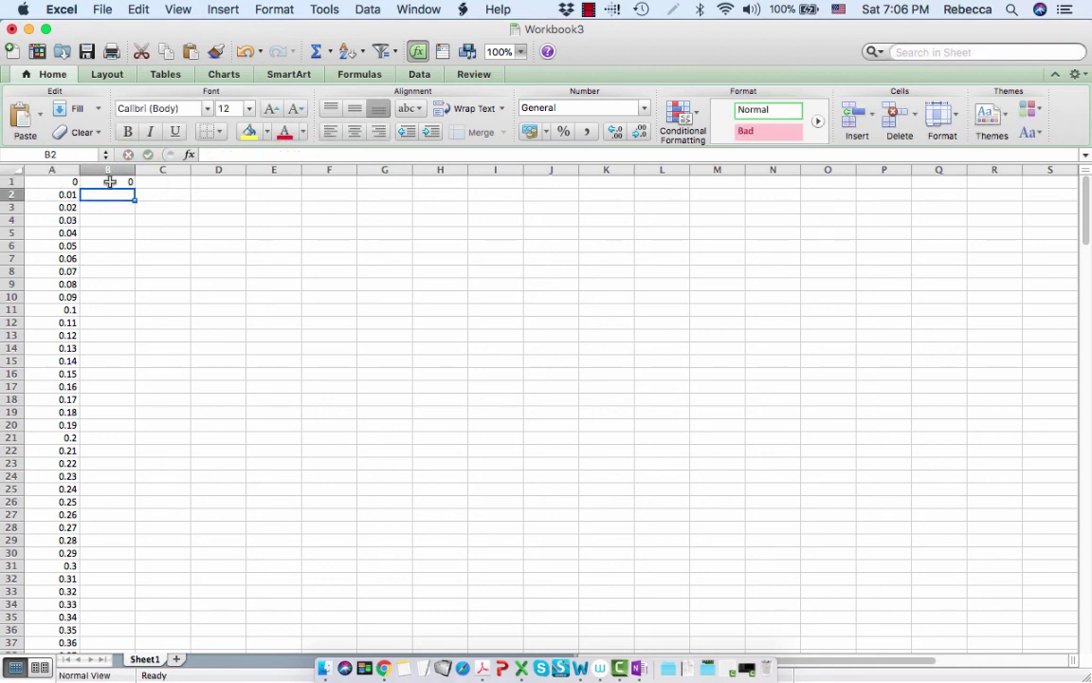
pyautogui.click(109, 181)
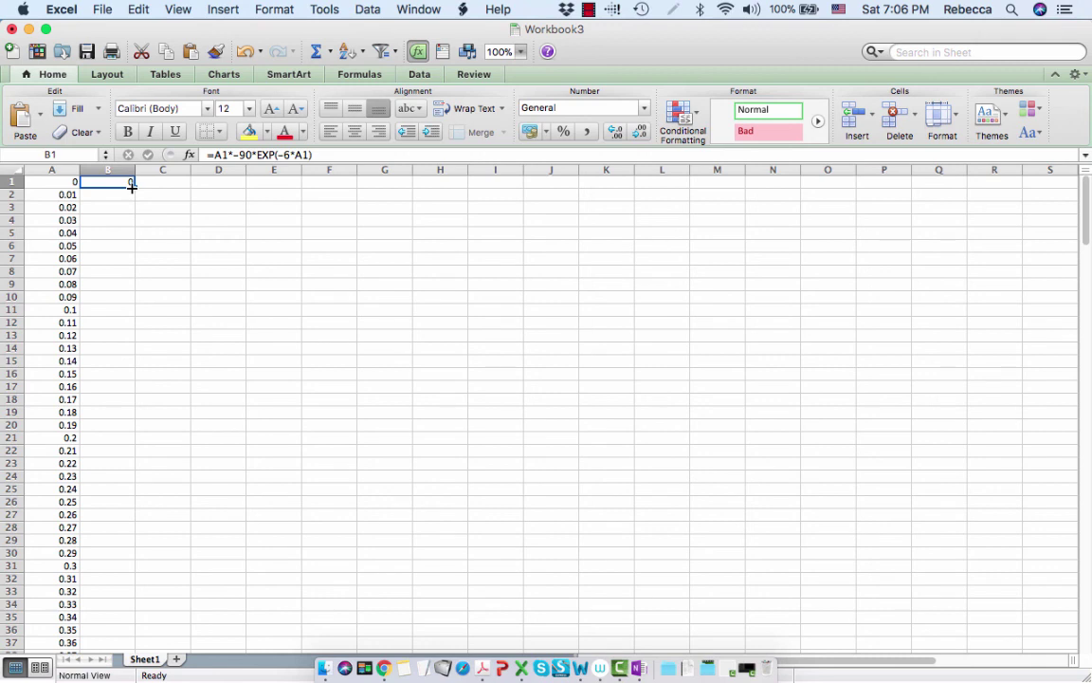
pyautogui.moveTo(131, 187); pyautogui.dragTo(114, 643)
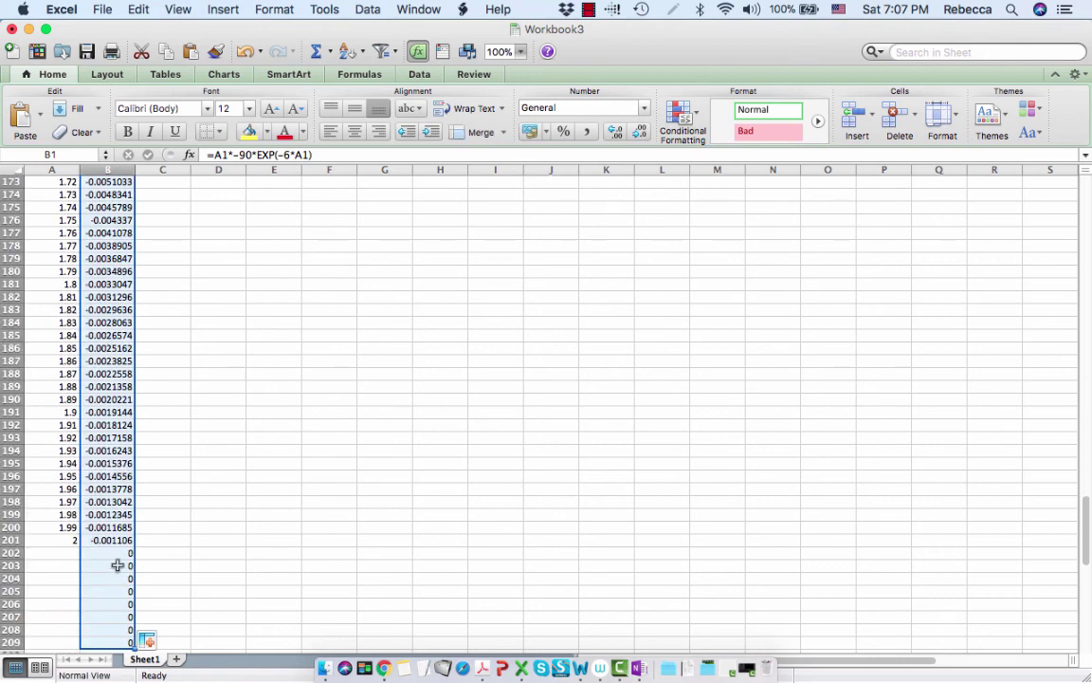
# Clear the surplus formulas in B202:B209, below the last time value in column A.
pyautogui.click(121, 641)
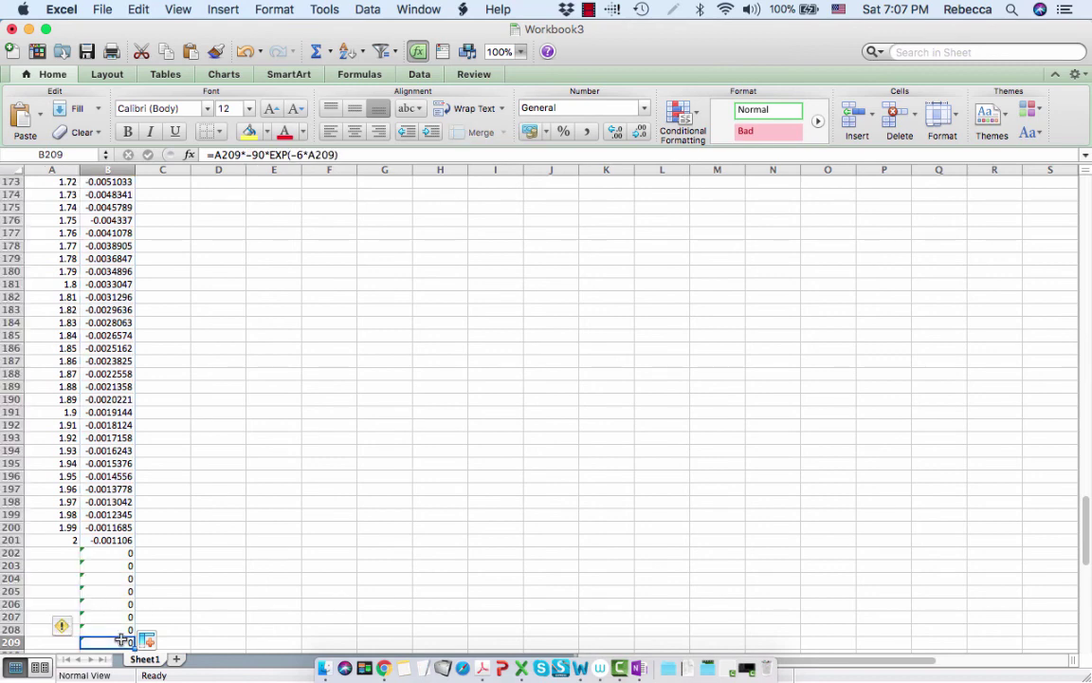
pyautogui.press('Delete')
pyautogui.press('Up')
pyautogui.press('Up')
pyautogui.press('Delete')
pyautogui.press('Up')
pyautogui.press('Up')
pyautogui.press('BackSpace')
pyautogui.press('Up')
pyautogui.press('BackSpace')
pyautogui.press('Up')
pyautogui.press('BackSpace')
pyautogui.press('Up')
pyautogui.press('BackSpace')
pyautogui.press('Down')
pyautogui.press('Down')
pyautogui.press('Down')
pyautogui.press('Down')
pyautogui.press('BackSpace')
pyautogui.press('Down')
pyautogui.press('Down')
pyautogui.press('BackSpace')
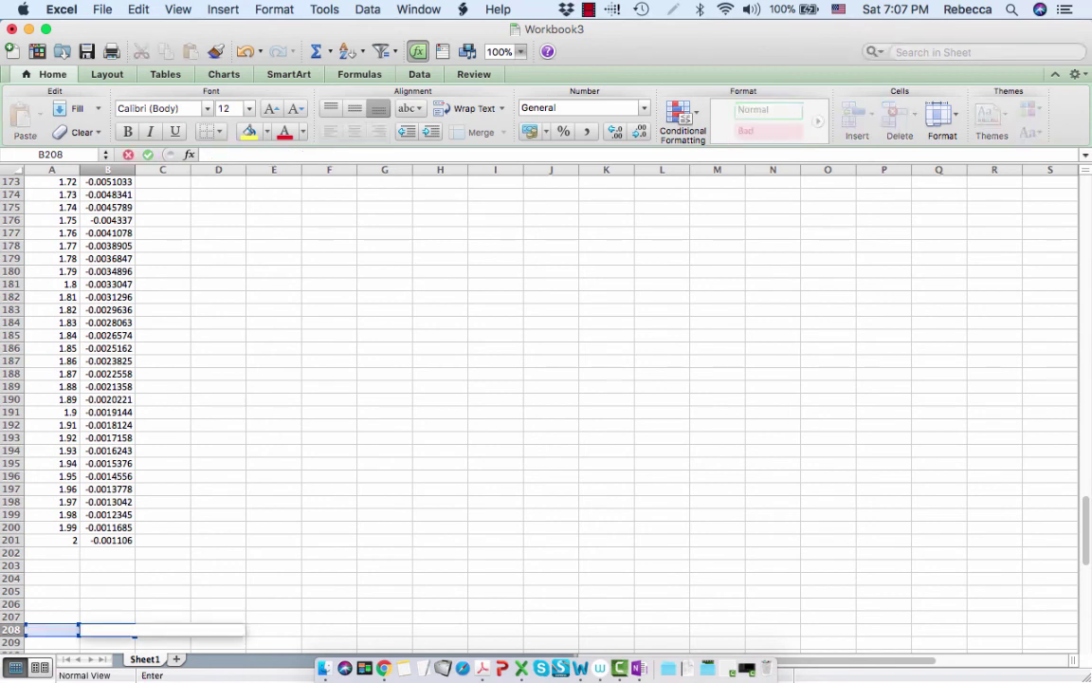
# Insert a Marked Scatter chart of columns A and B.
pyautogui.click(59, 168)
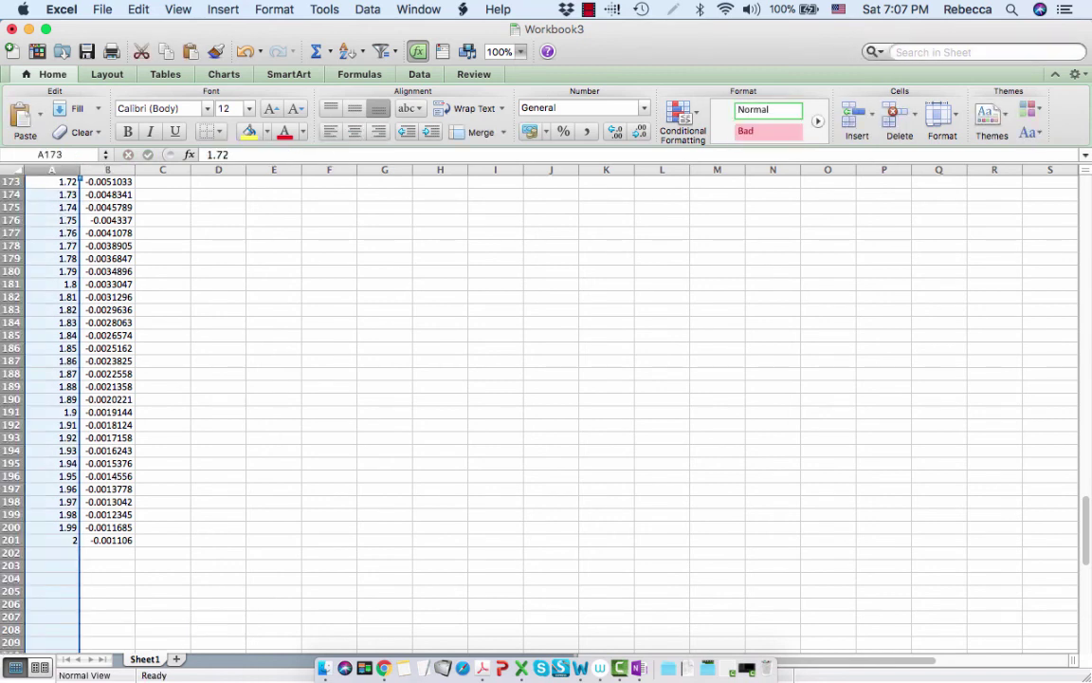
pyautogui.click(107, 169)
pyautogui.moveTo(52, 168); pyautogui.dragTo(88, 169)
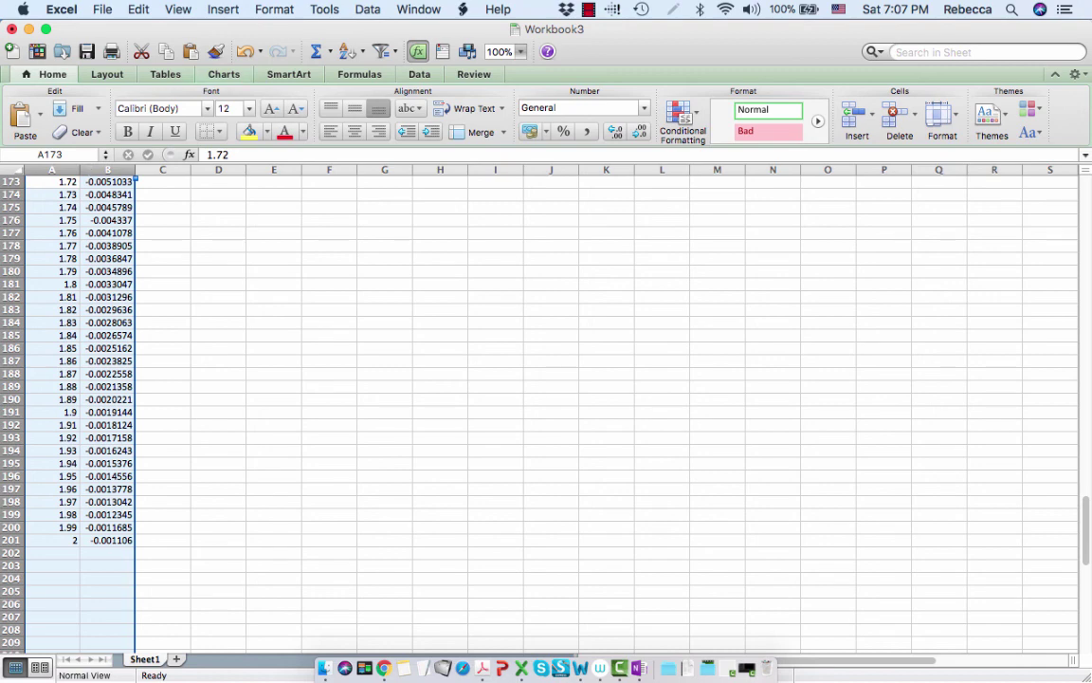
pyautogui.click(224, 74)
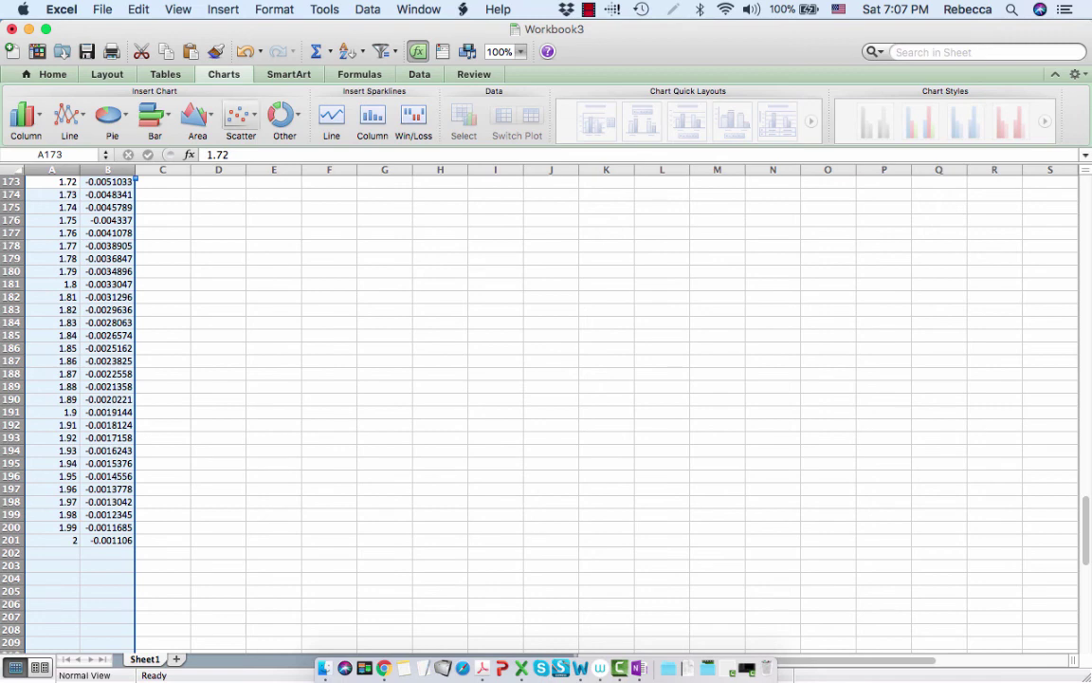
pyautogui.click(240, 115)
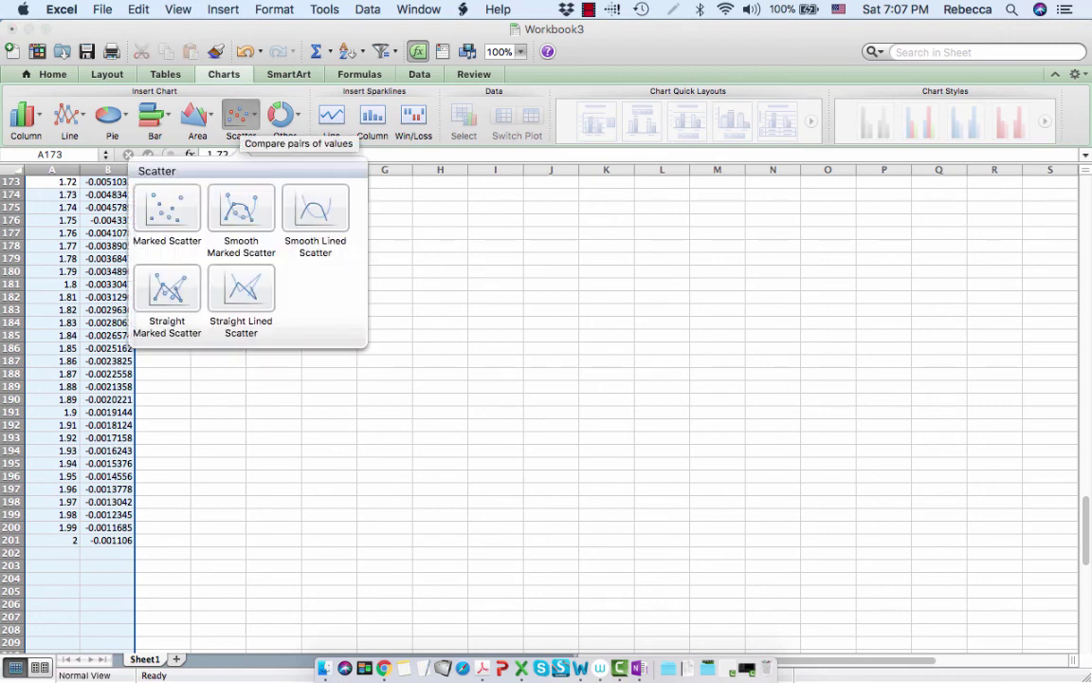
pyautogui.click(167, 207)
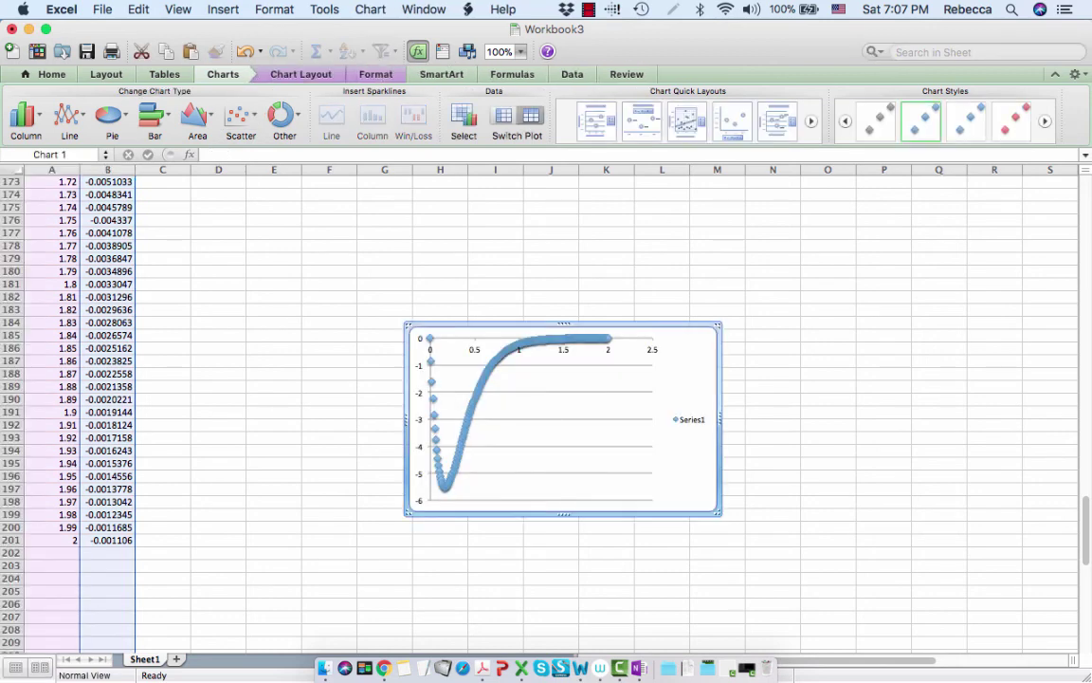